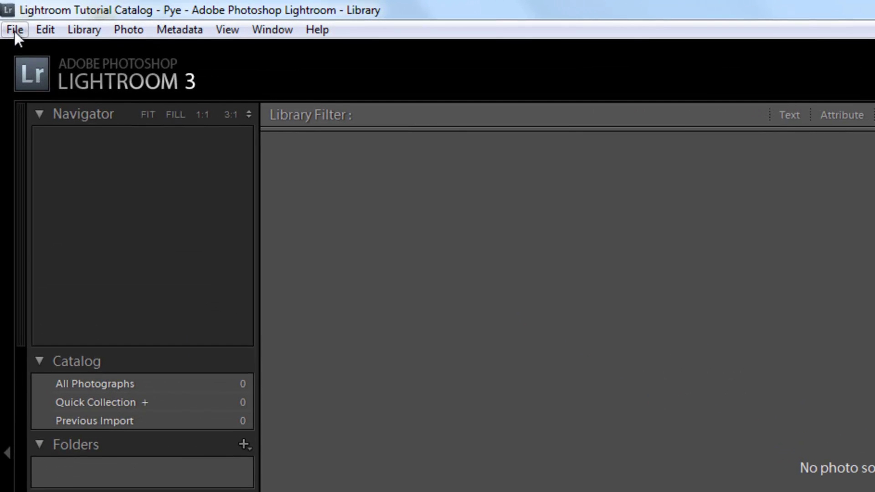
- Start an import from the Desktop's LIGHTROOM TUTORIAL CATALOG > RAWs folder, showing its 22 photos
left_click(14, 29)
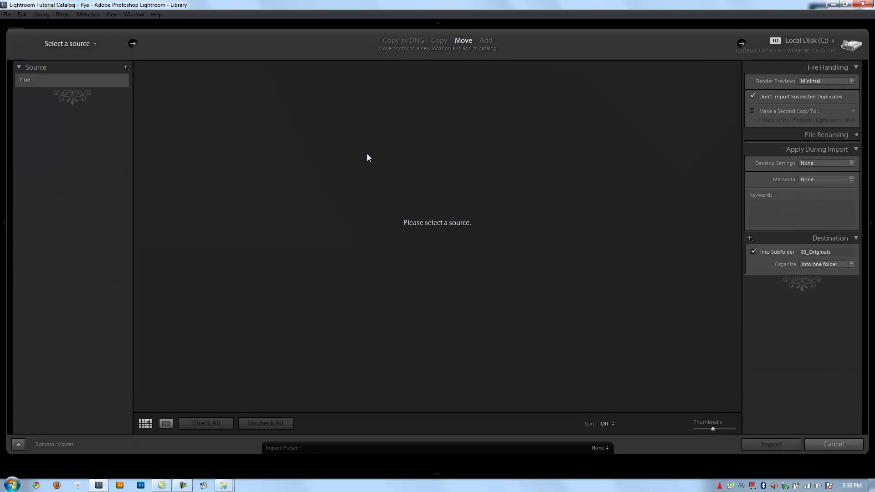
left_click(49, 48)
left_click(58, 75)
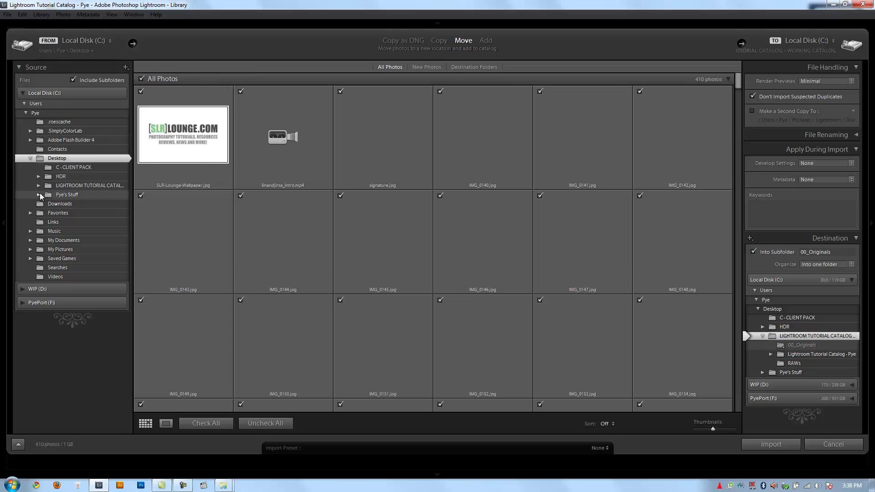
left_click(38, 185)
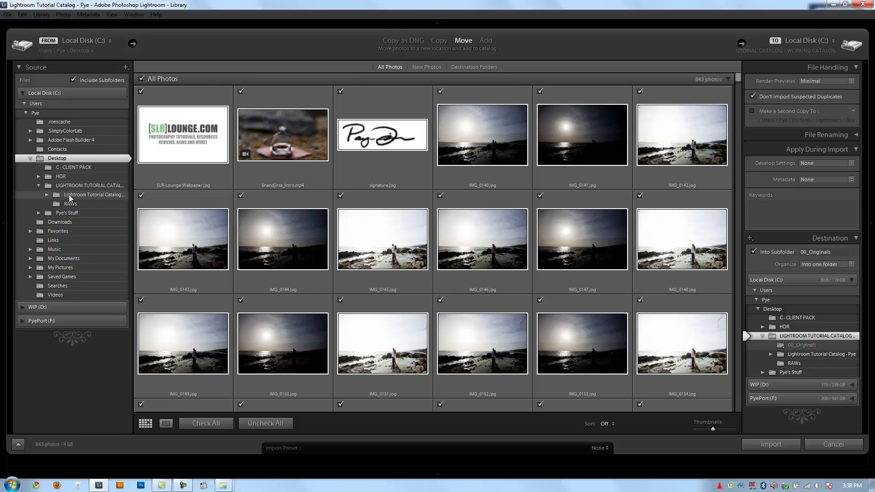
left_click(70, 203)
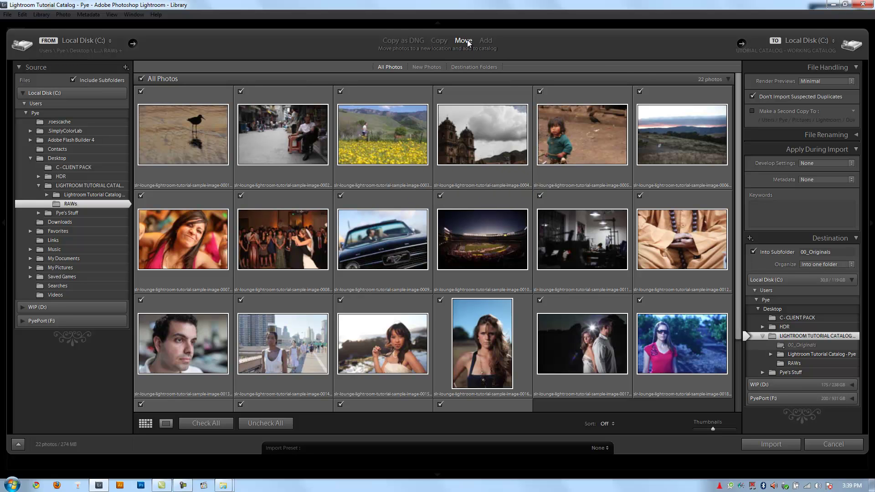
- Begin a new metadata preset named 'LJP Copyright Preset'
left_click(819, 80)
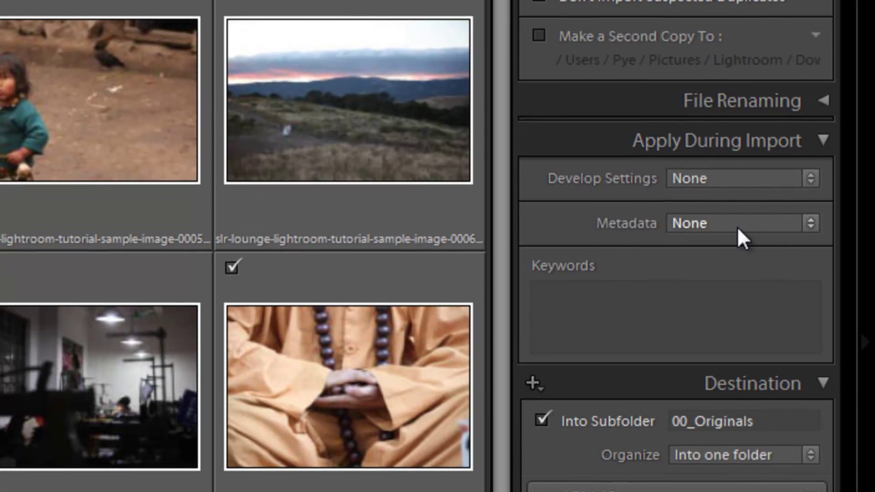
left_click(736, 223)
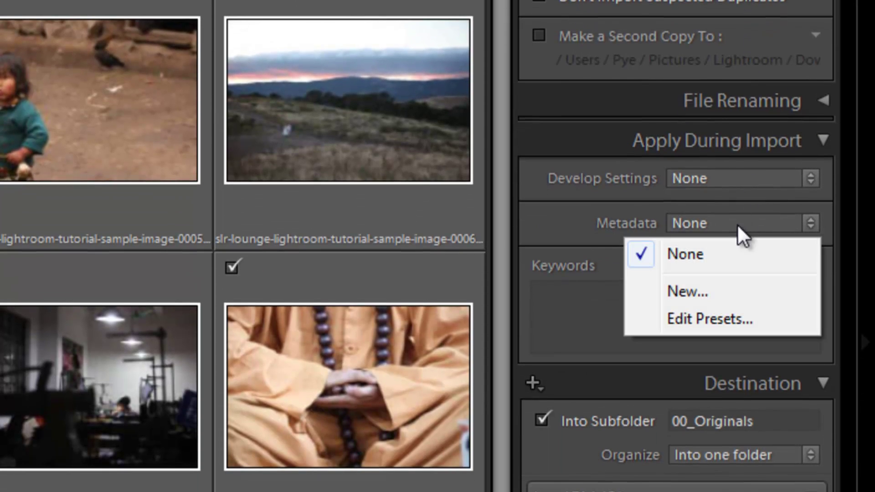
left_click(697, 291)
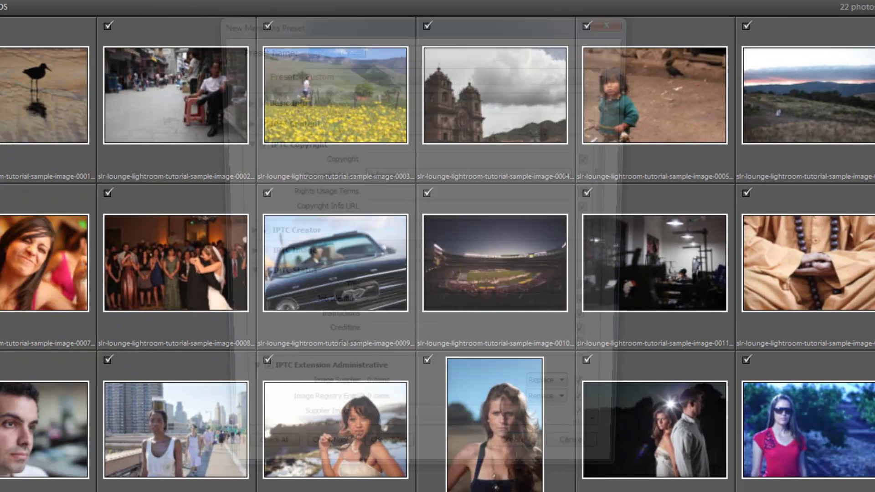
type("L")
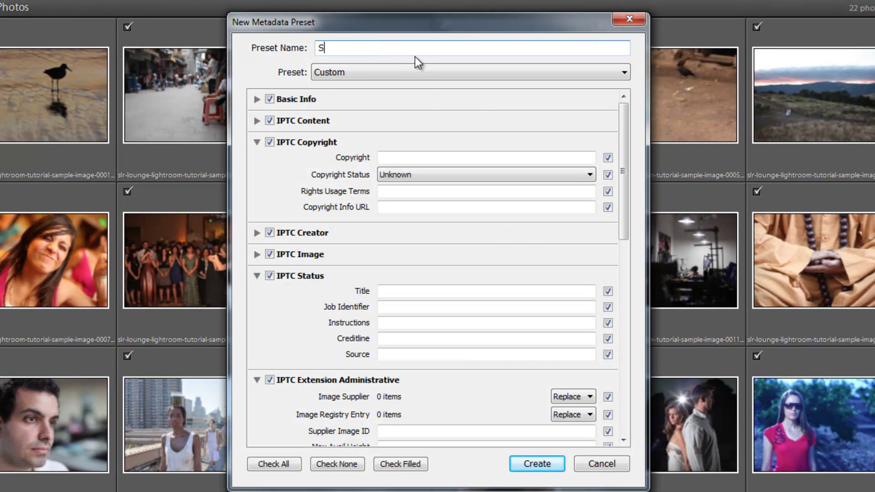
key("BackSpace")
type("LJP Copyright P")
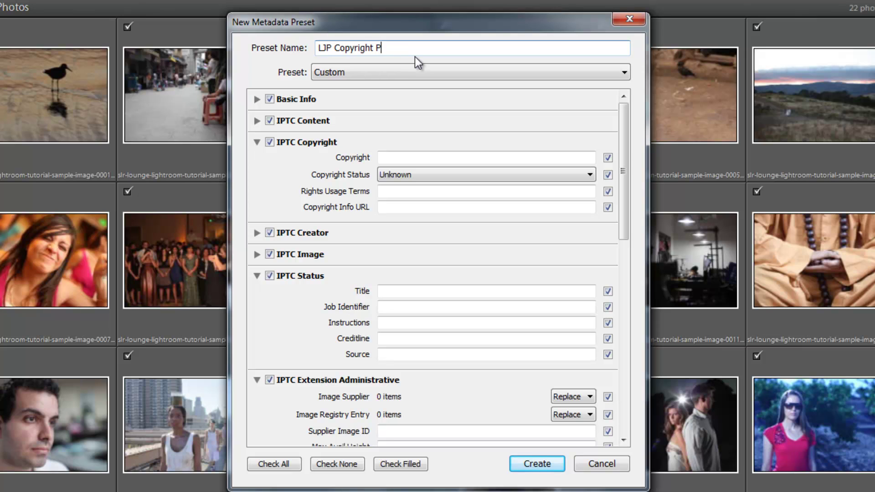
type("reset")
key("Tab")
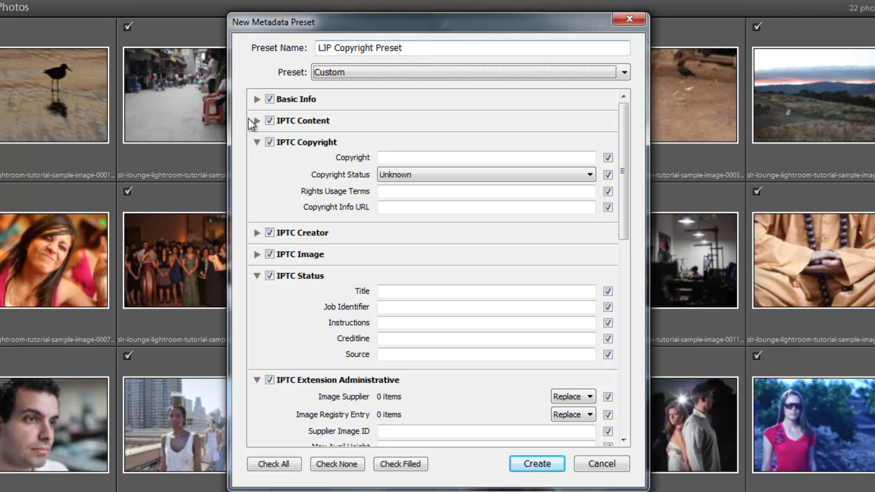
- Enter the photography studio's name as copyright holder and set the status to Copyrighted
left_click(385, 158)
type("L")
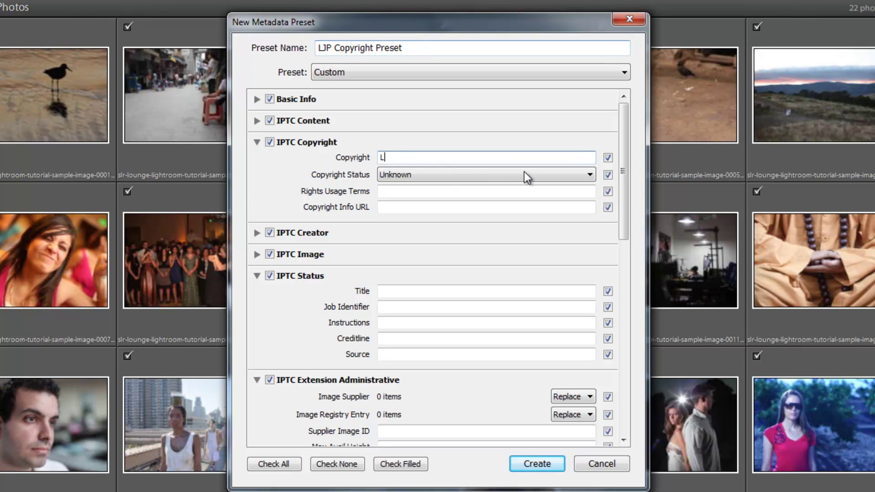
type("in and Jirsa P")
type("hotography")
key("Tab")
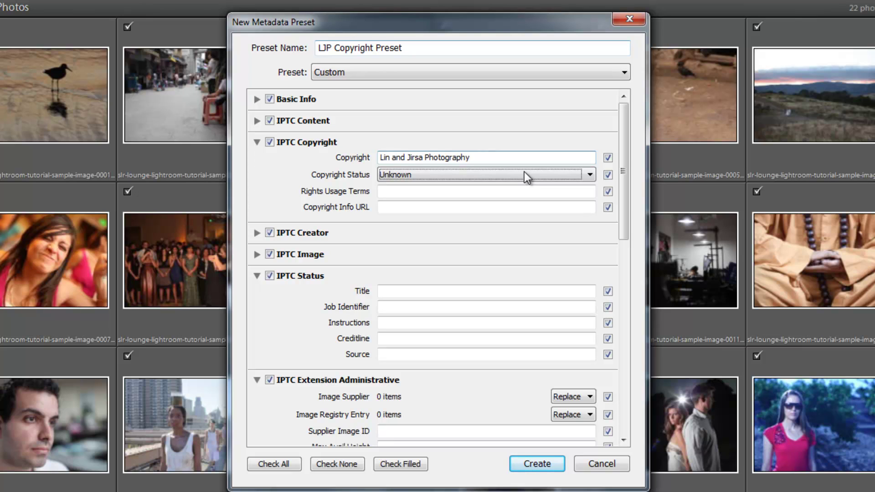
left_click(429, 173)
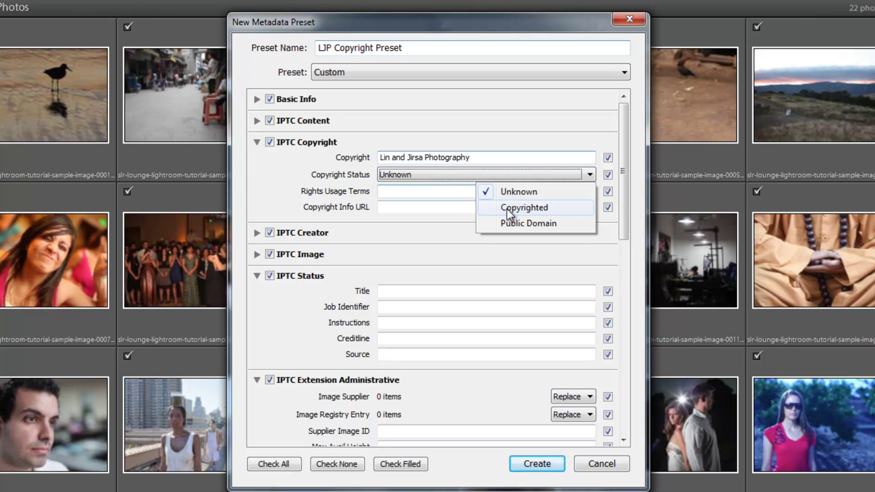
left_click(508, 209)
- Set the usage terms to 'Personal educational use only' and enter the studio's website as the URL
left_click(429, 187)
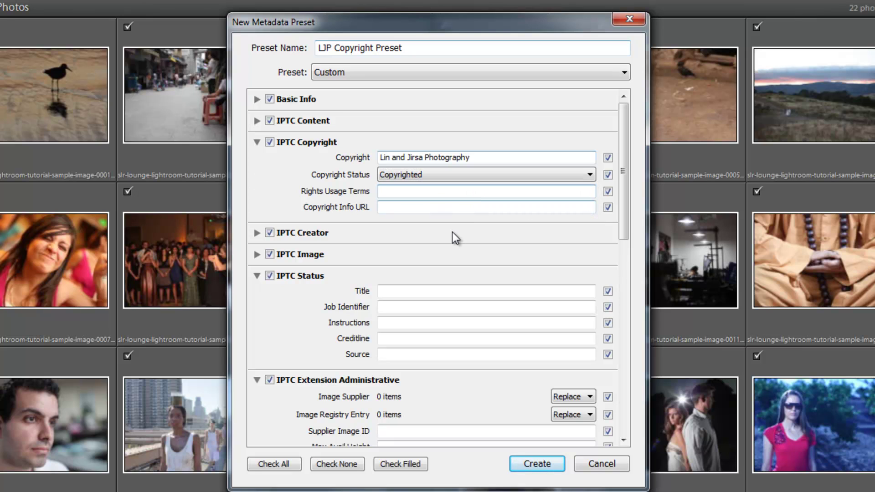
type("Personal educt")
key("BackSpace")
type("ational use on")
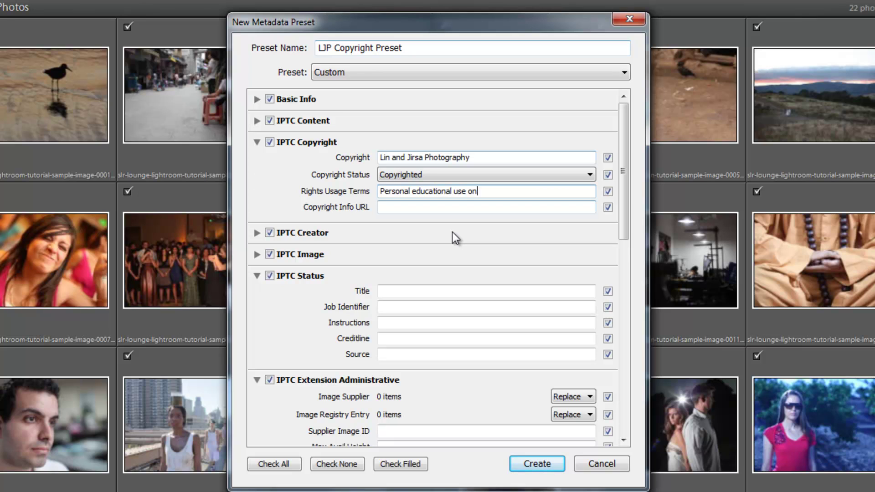
type("ly")
key("Tab")
type("www.")
type("linandjirsa.com")
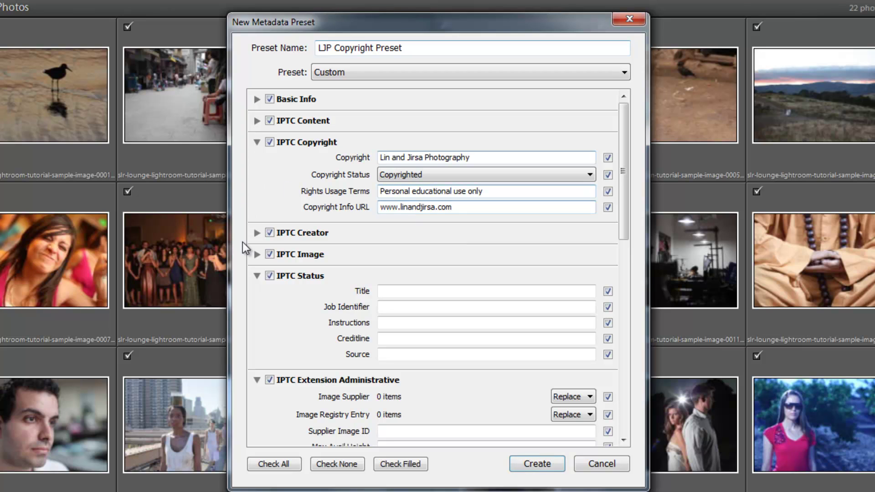
- Collapse the remaining IPTC sections and create the metadata preset
left_click(257, 279)
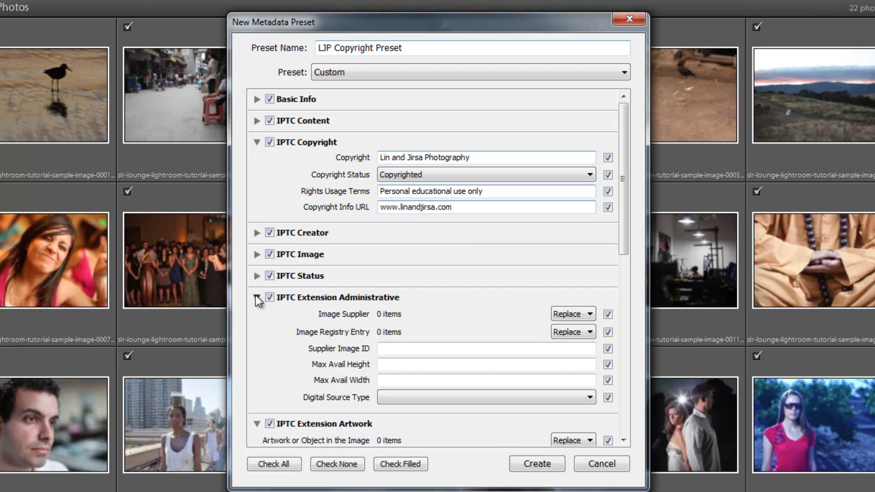
left_click(255, 296)
left_click(255, 319)
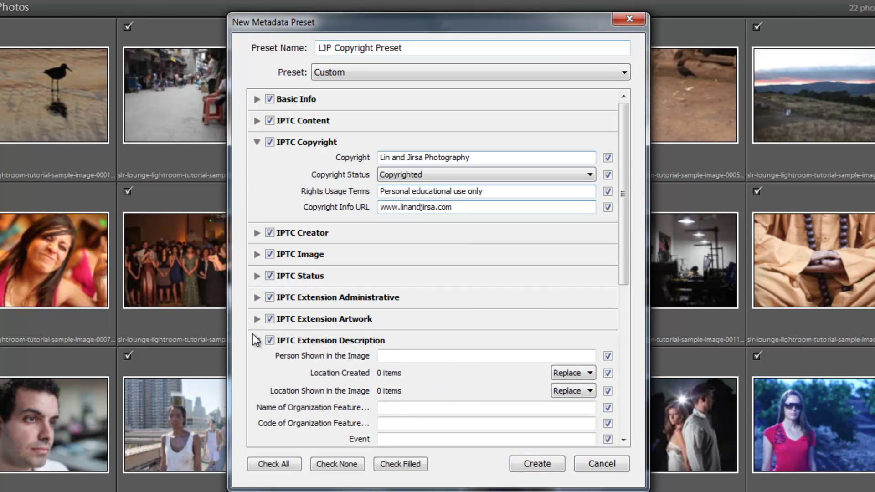
left_click(255, 341)
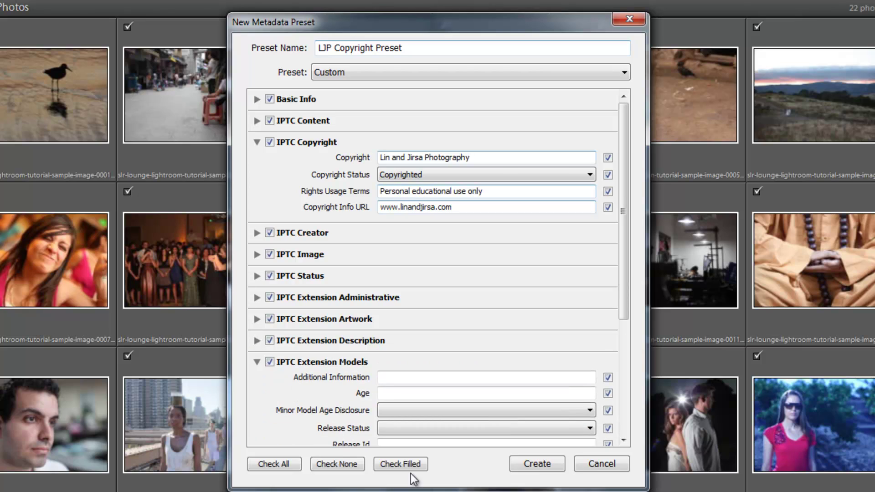
left_click(553, 465)
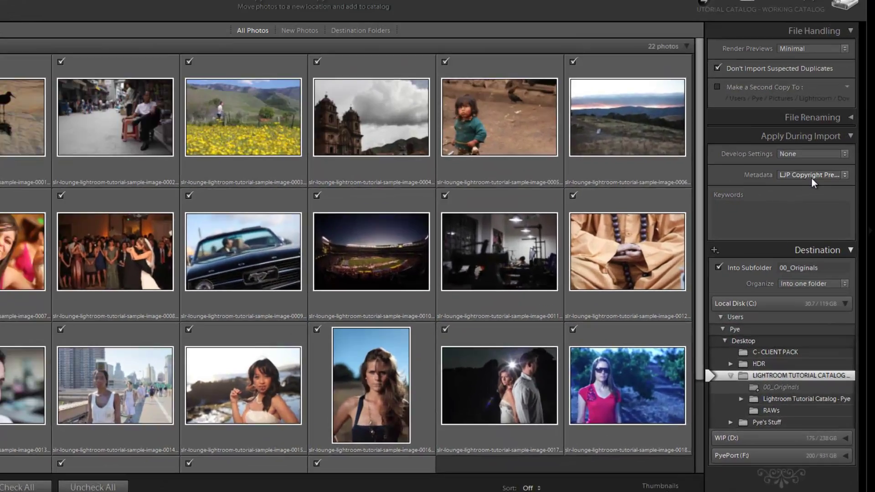
left_click(818, 180)
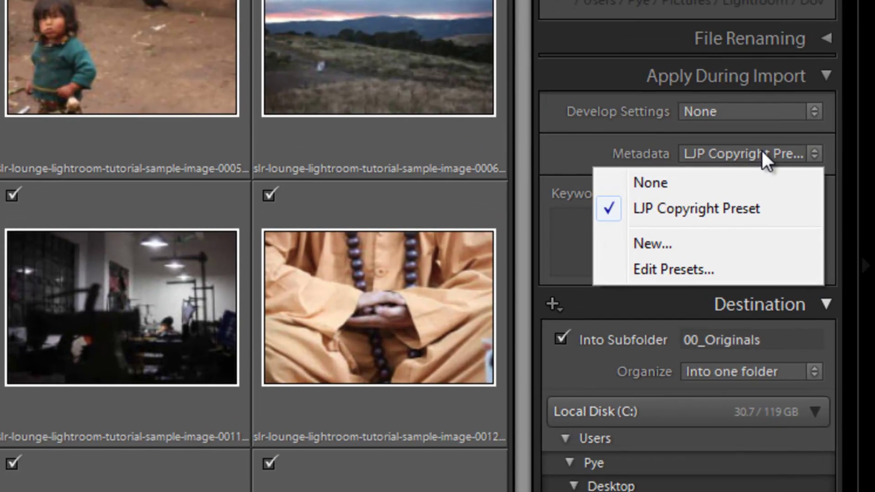
left_click(820, 180)
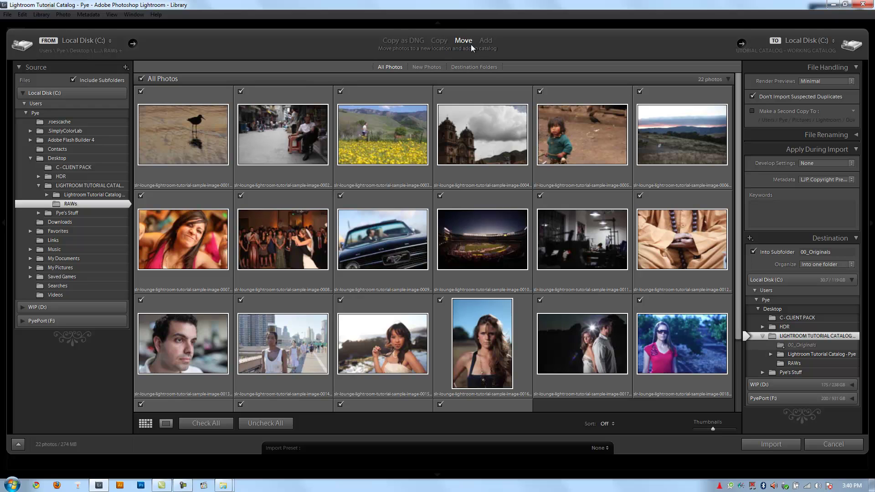
left_click(601, 449)
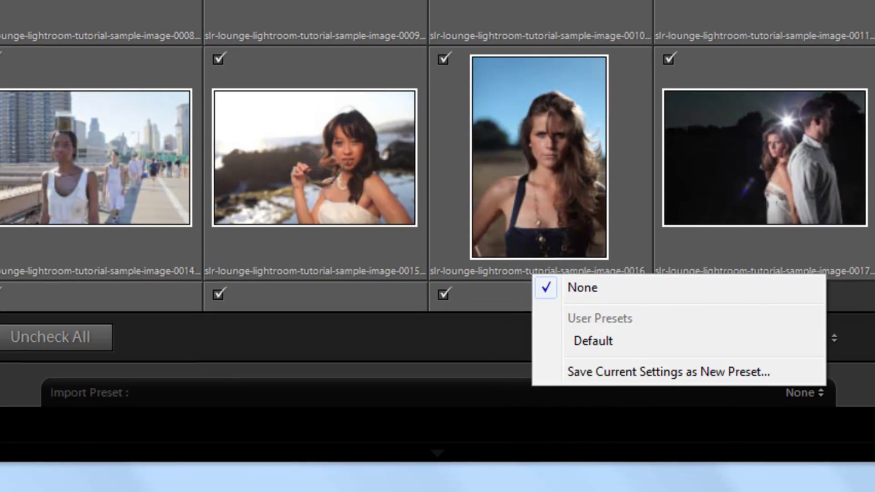
- Save the current import settings as a new import preset named 'LJP Copyright Preset'
left_click(307, 454)
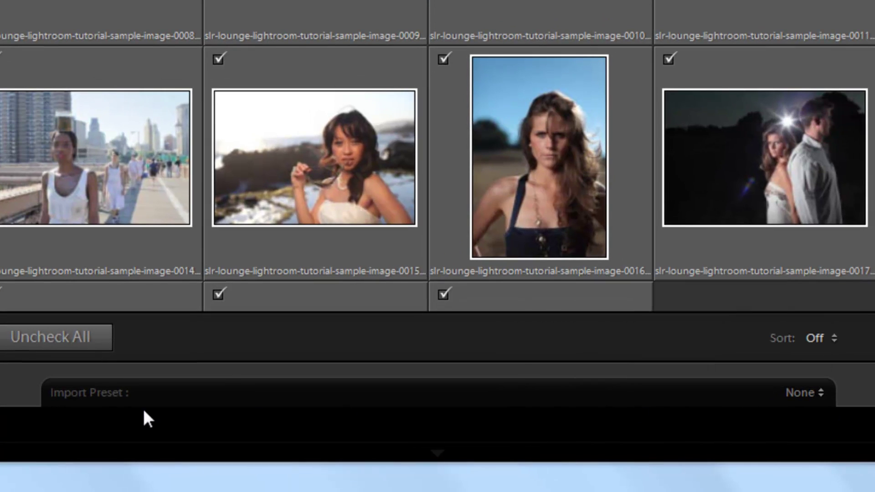
left_click(806, 396)
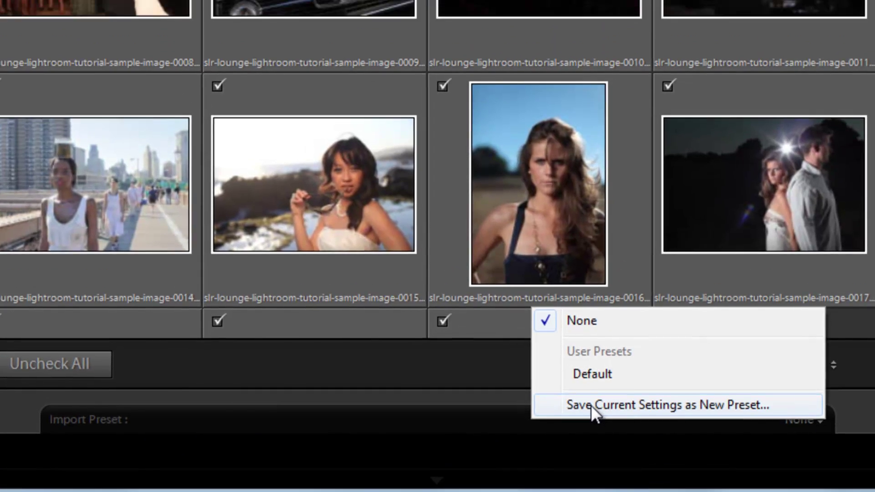
left_click(591, 378)
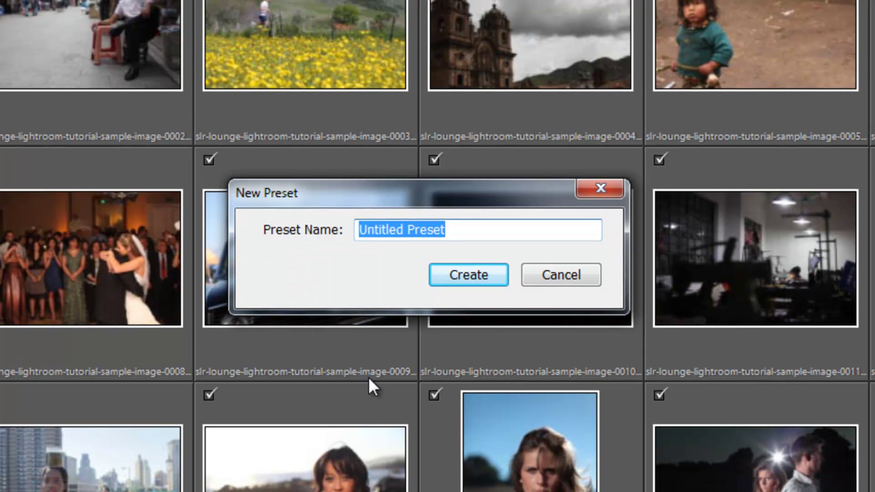
type("LJP Copyright Pre")
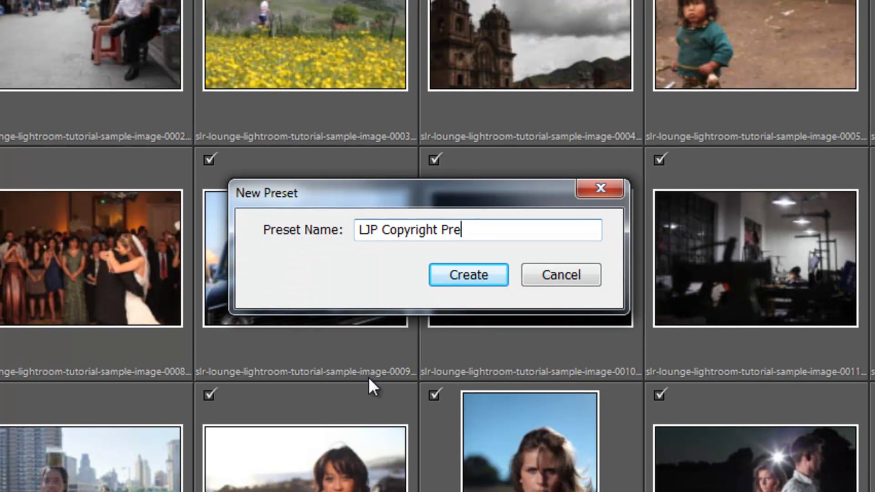
type("set")
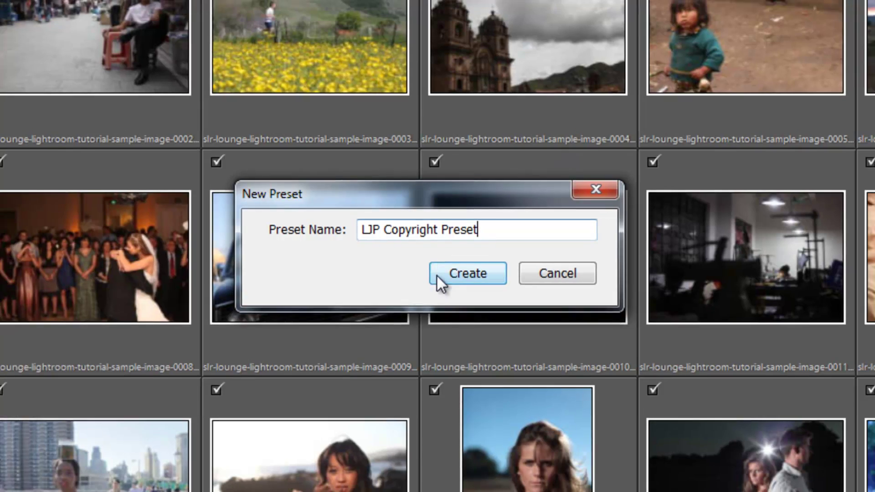
left_click(437, 275)
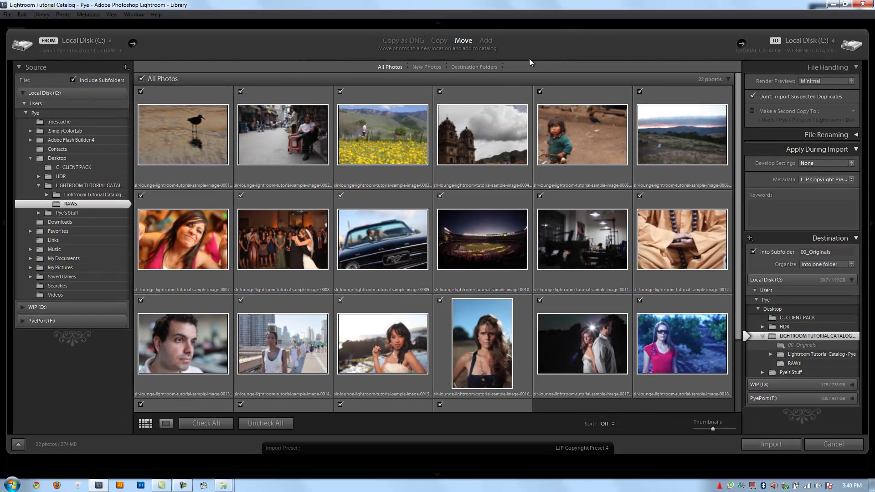
left_click(804, 135)
left_click(822, 139)
- Change import settings to 1:1 previews, a second copy, renaming, a develop preset, no metadata and no subfolder
left_click(600, 448)
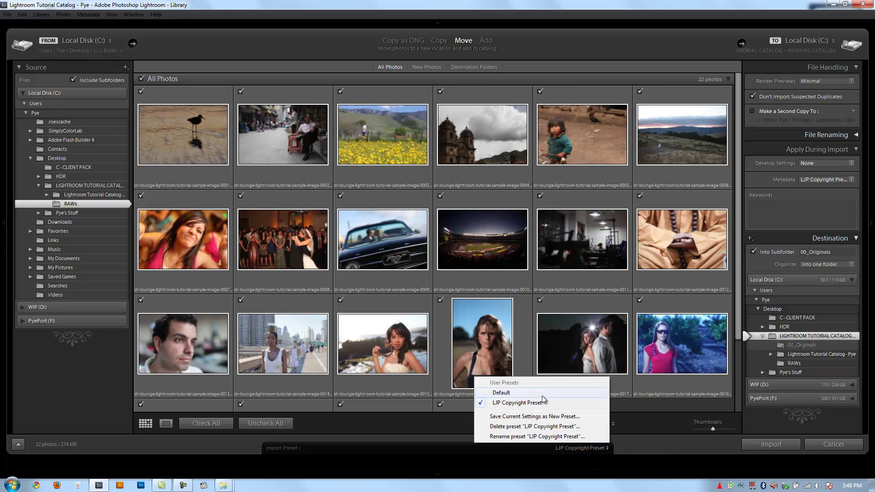
left_click(674, 432)
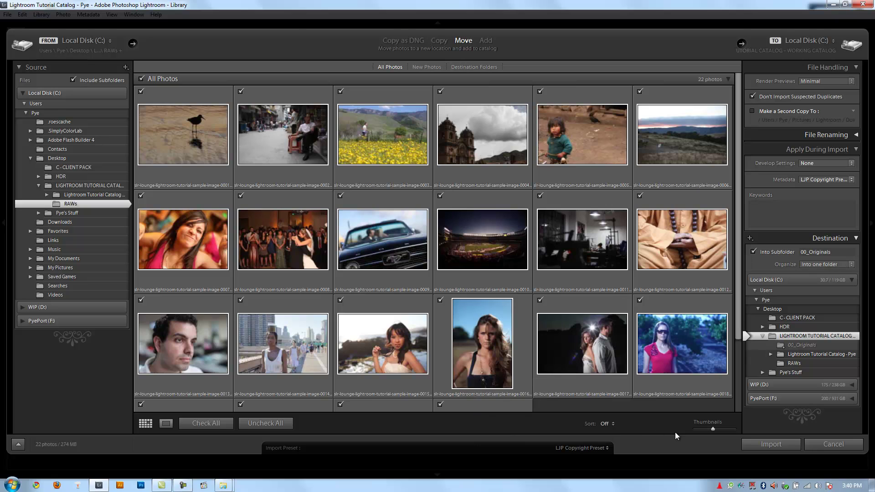
left_click(800, 82)
left_click(802, 122)
left_click(752, 111)
left_click(835, 135)
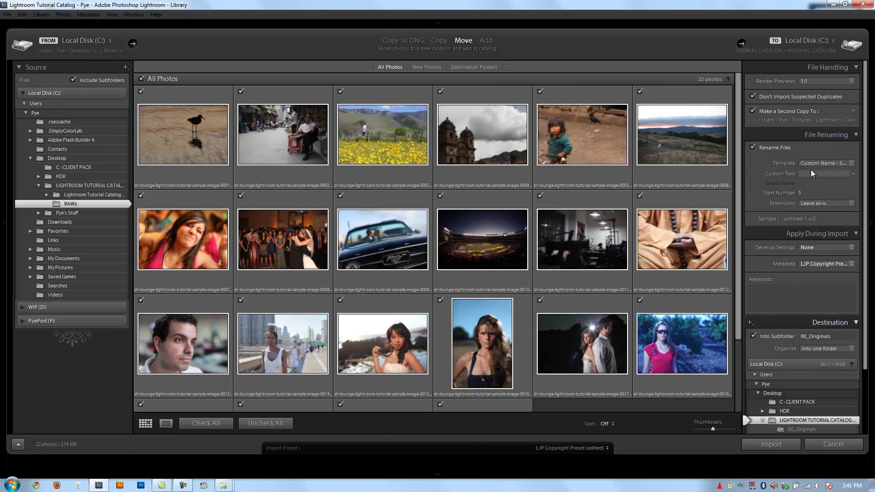
left_click(818, 251)
left_click(756, 238)
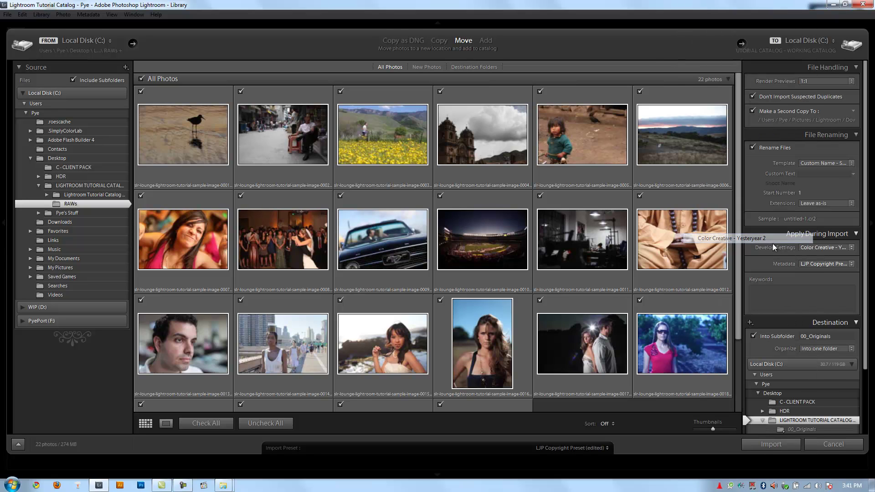
left_click(814, 264)
left_click(810, 275)
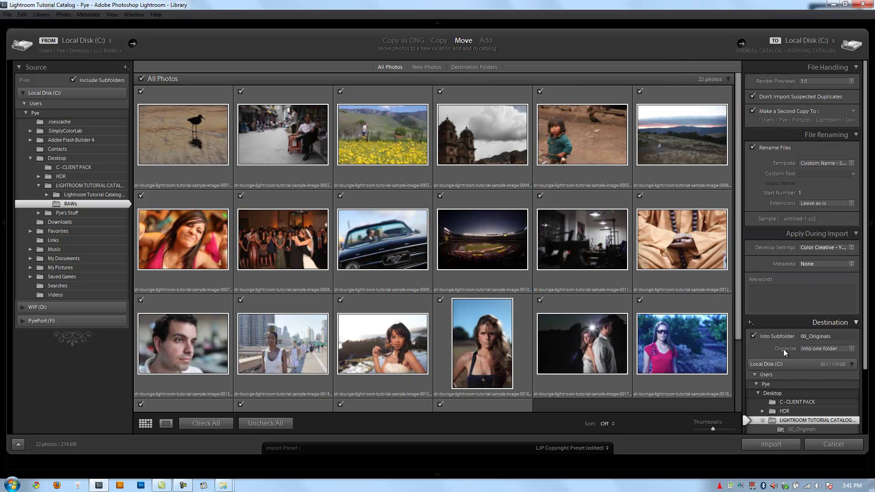
left_click(766, 338)
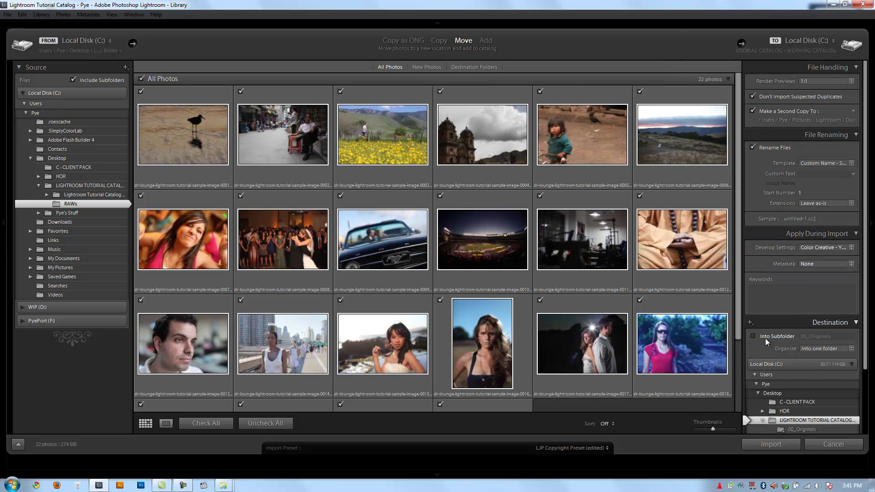
- Save these altered import settings as a new preset named 'Test Preset'
left_click(587, 444)
left_click(549, 427)
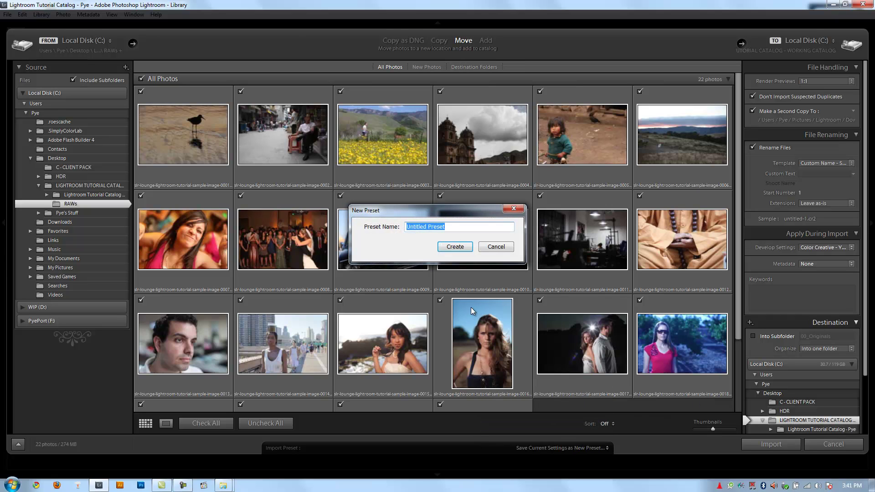
type("Test Preset")
key("Return")
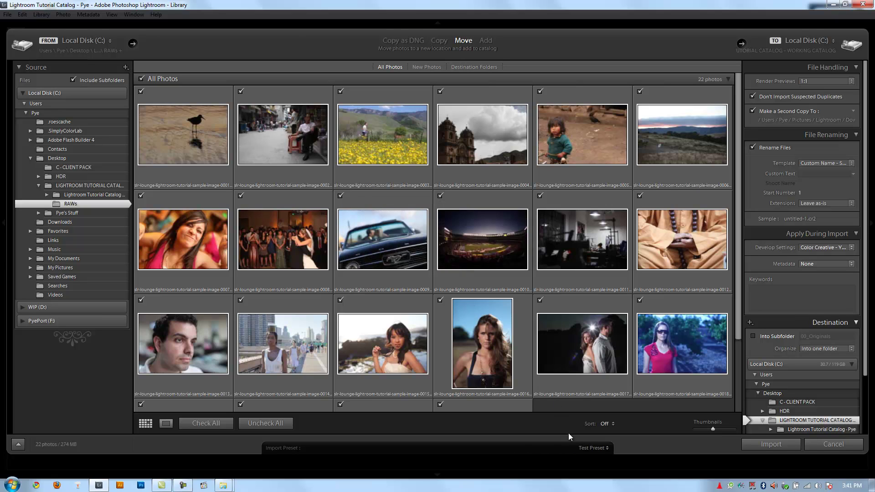
- Switch the import preset between LJP Copyright Preset and Test Preset, ending on LJP Copyright Preset
left_click(587, 449)
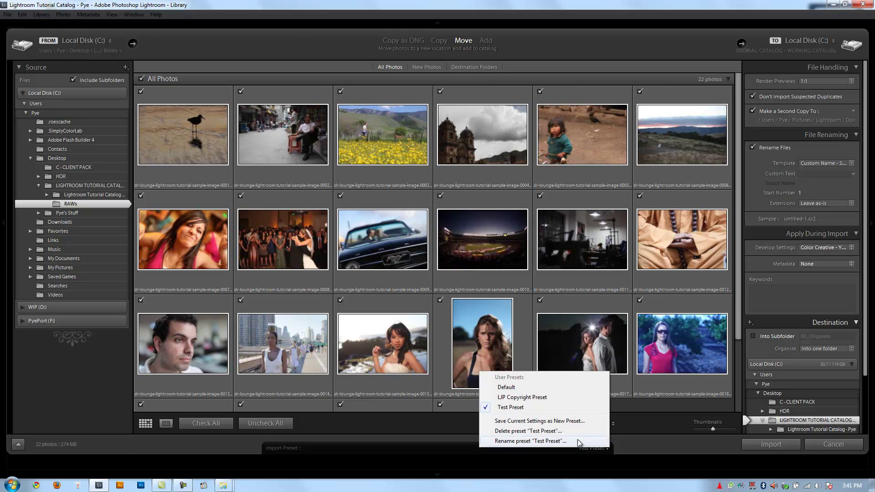
left_click(556, 396)
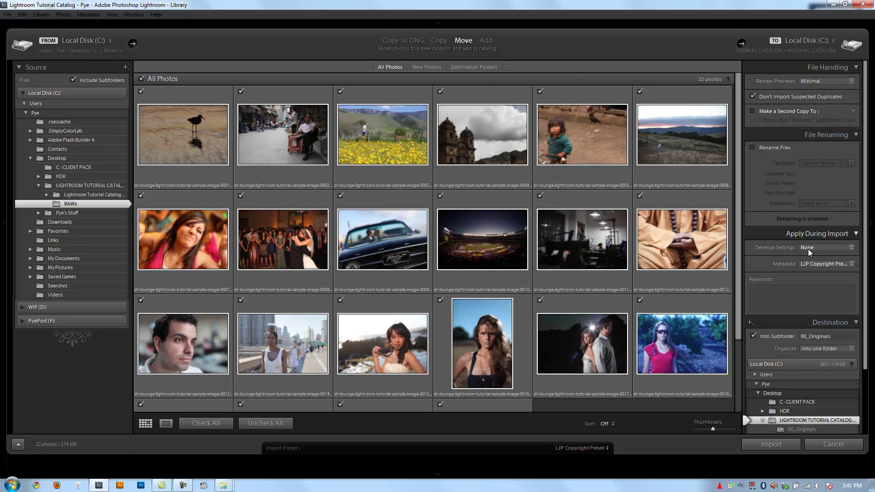
left_click(597, 449)
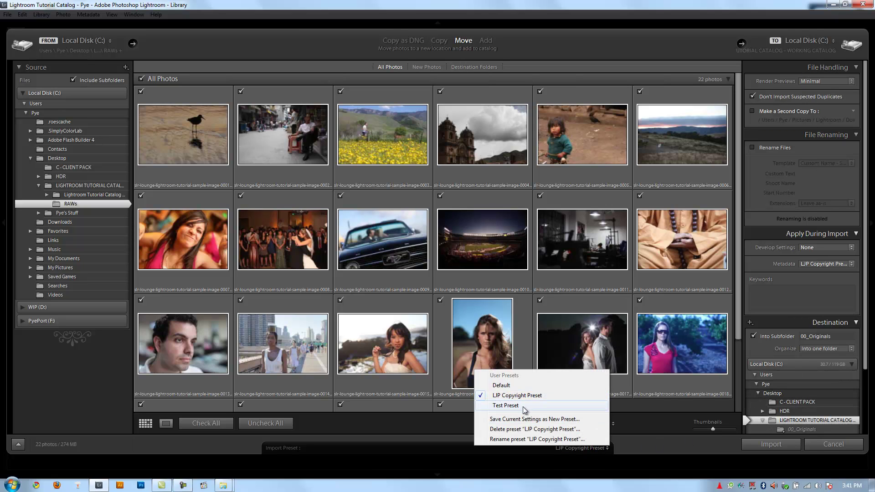
left_click(523, 407)
left_click(588, 448)
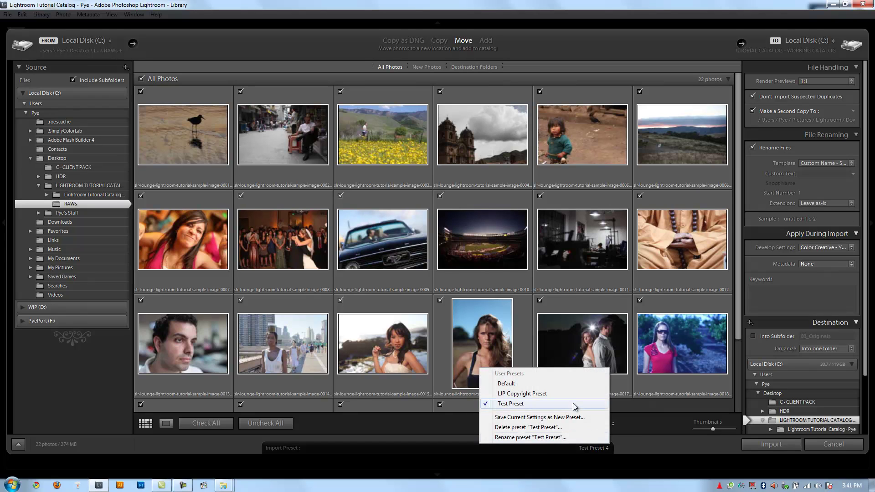
left_click(573, 393)
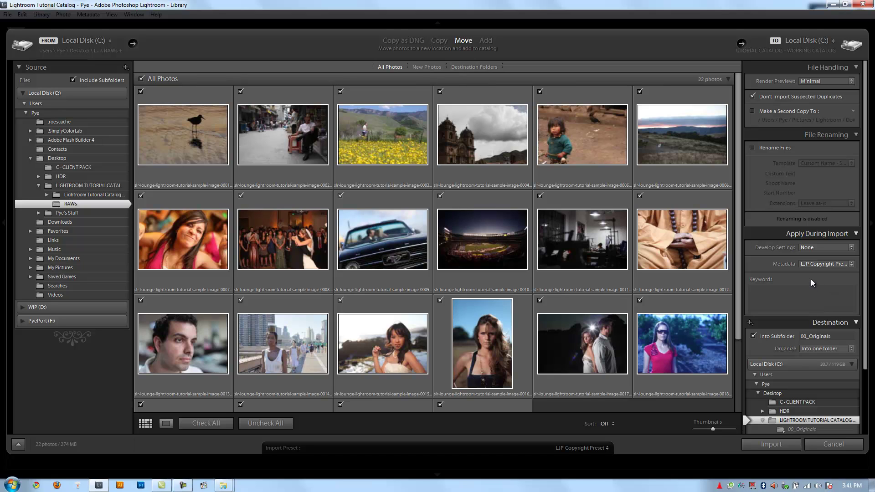
- Keep LJP Copyright Preset selected and import the 22 photos into 00_Originals
left_click(591, 451)
left_click(540, 396)
left_click(768, 444)
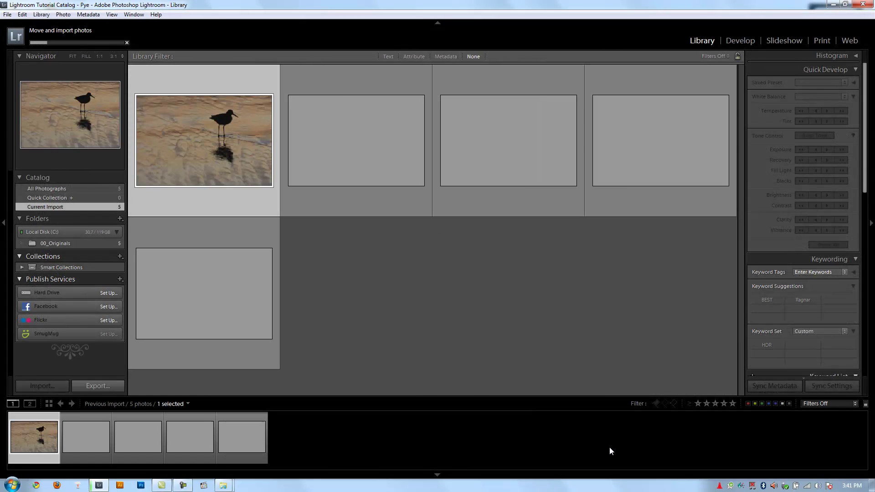